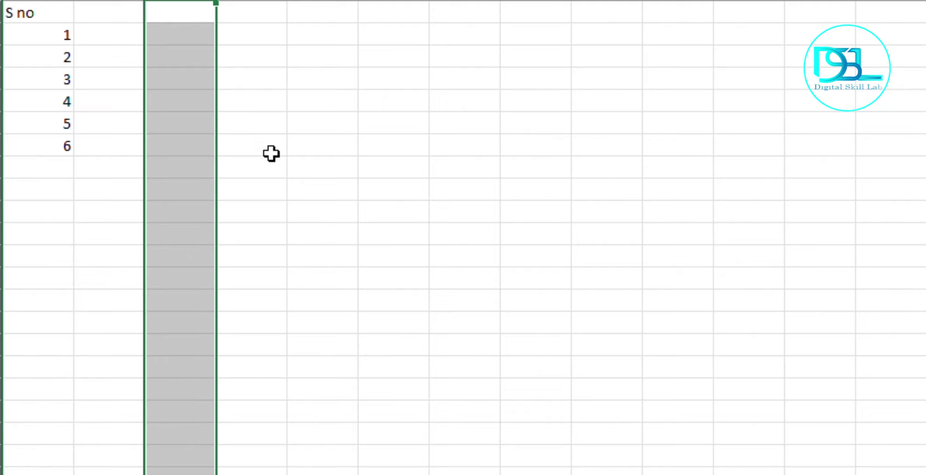
Select rows 2 to 6 one at a time and columns A, B and C in turn to compare rows with columns.
click(100, 43)
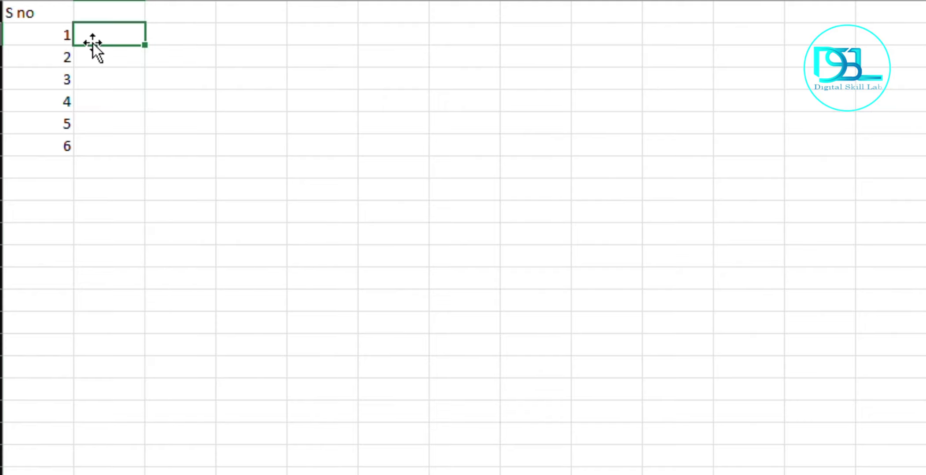
click(2, 35)
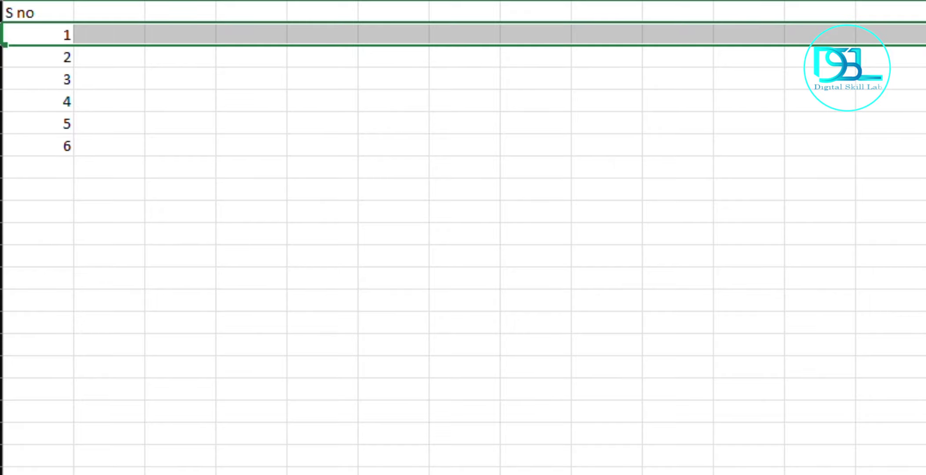
click(2, 57)
click(2, 79)
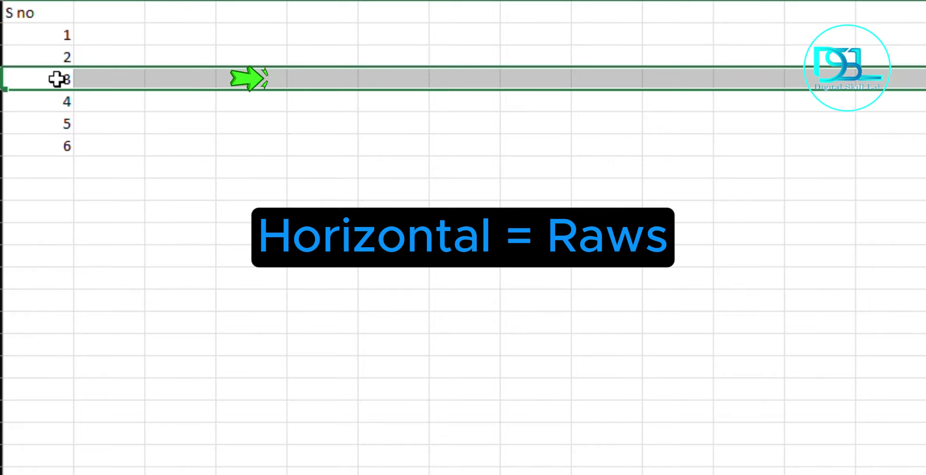
click(4, 101)
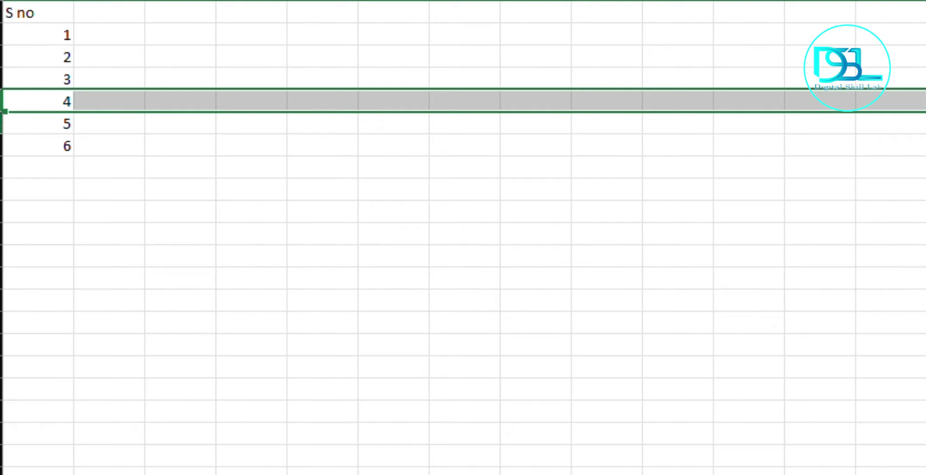
click(4, 124)
click(40, 1)
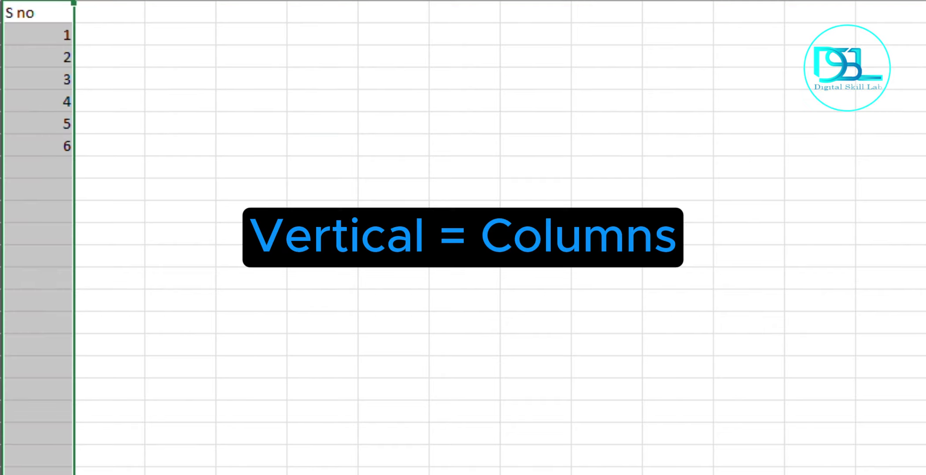
click(110, 1)
click(181, 1)
click(194, 209)
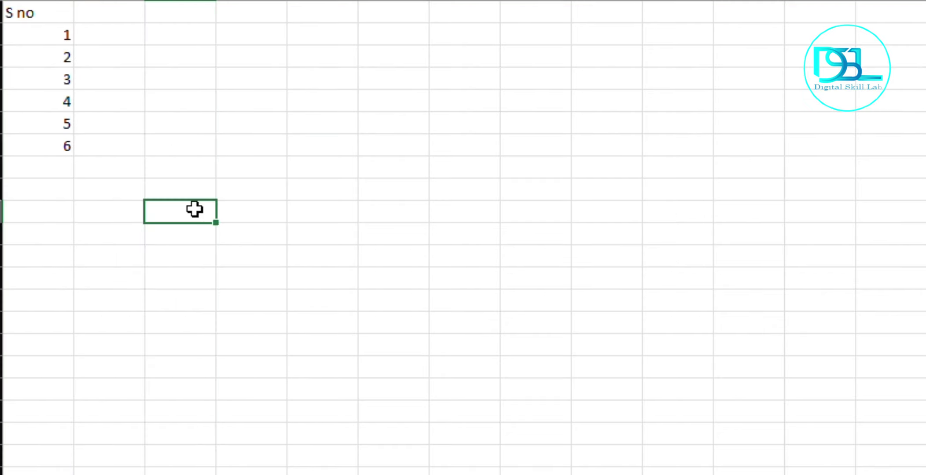
Add the column headings Name, Hindi and English in the first row beside S no.
click(97, 15)
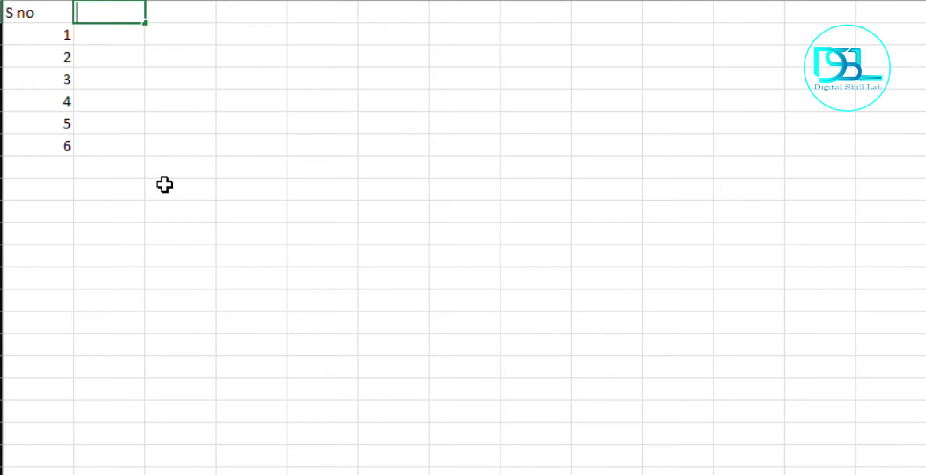
text(Name)
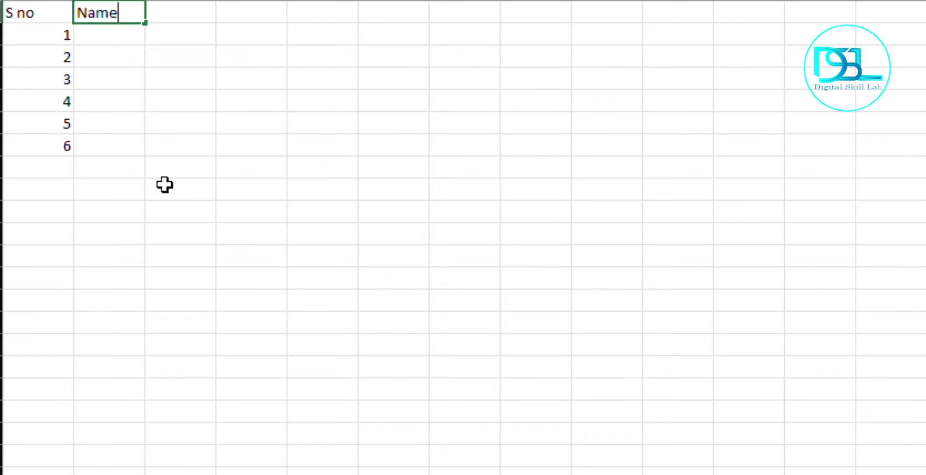
key(Tab)
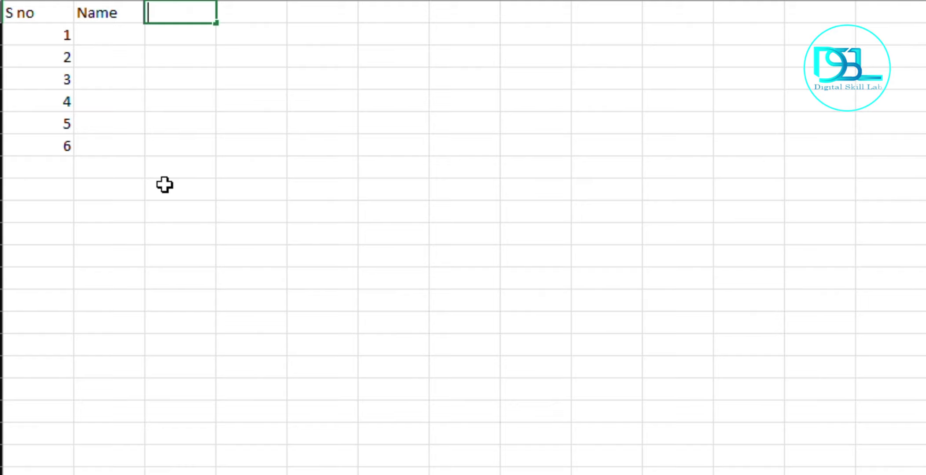
text(Hindi)
key(Tab)
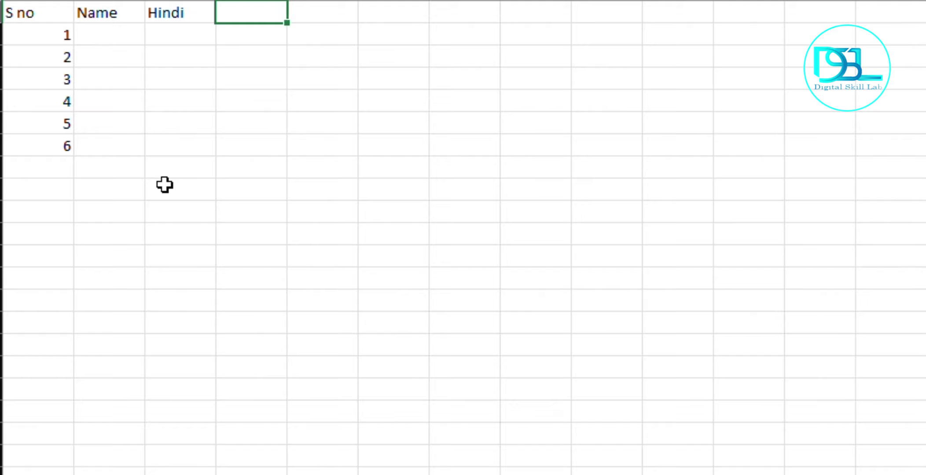
text(English)
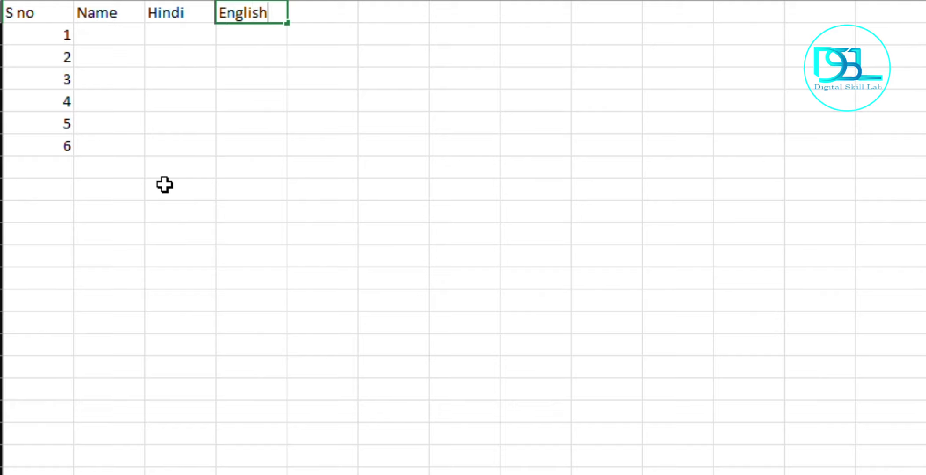
key(Return)
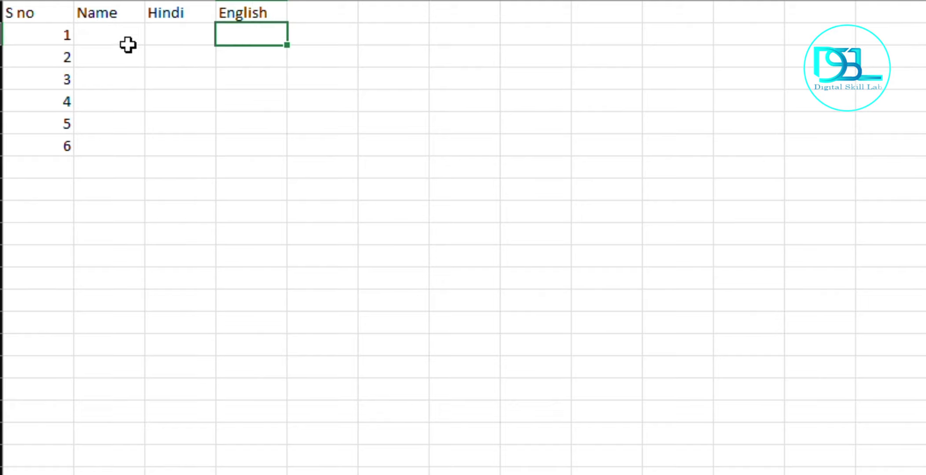
Fill the Hindi column for serial numbers 1 to 6 with 46, 25, 36, 68, 78 and 96.
click(202, 33)
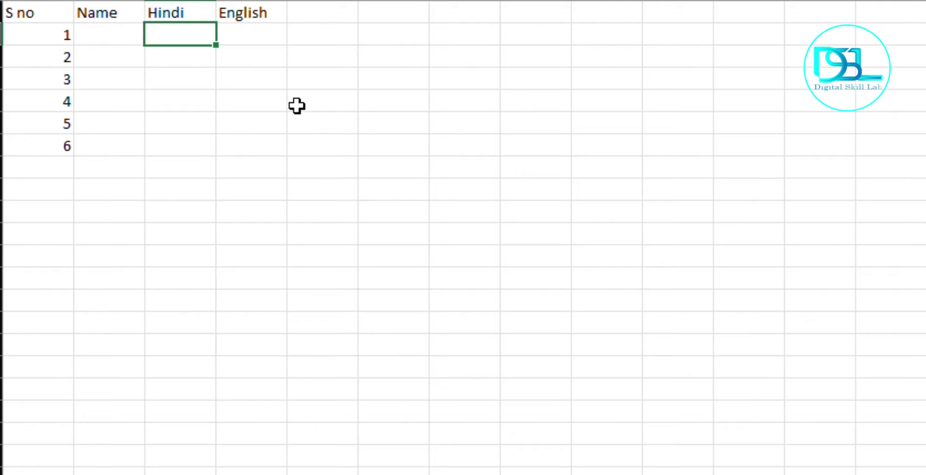
text(46)
key(Return)
text(25)
key(Return)
text(36)
key(Return)
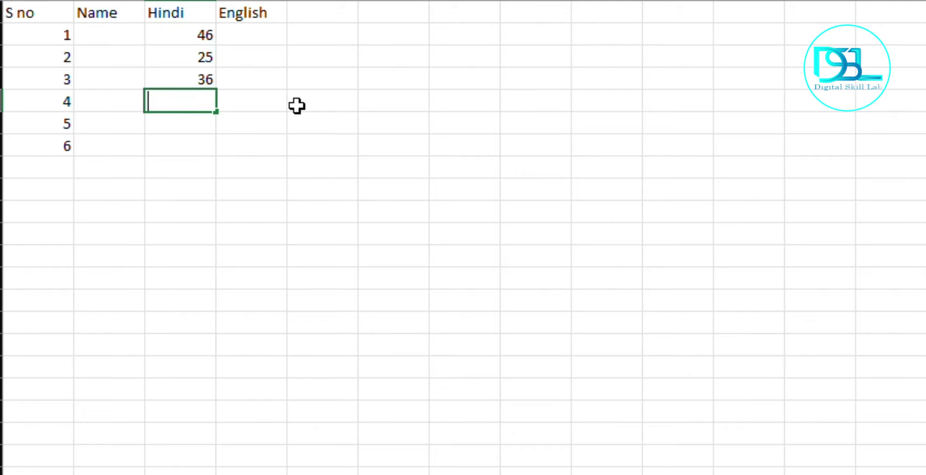
text(68)
key(Return)
text(78)
key(Return)
text(96)
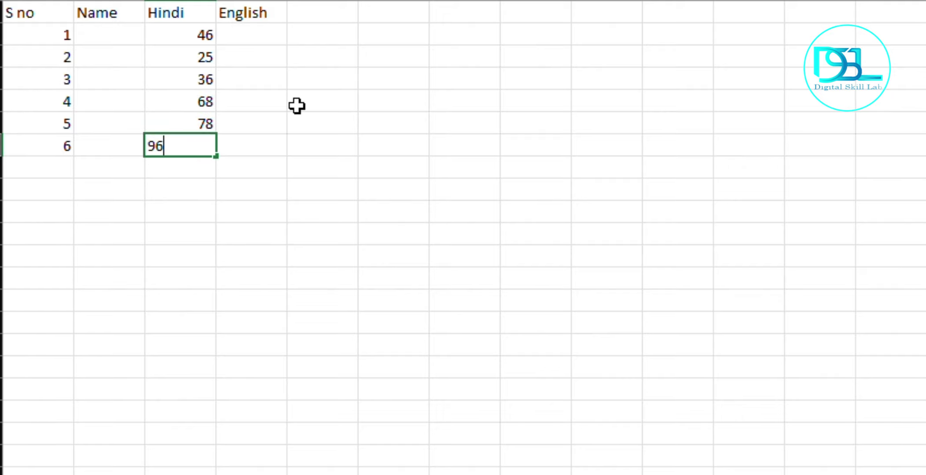
key(Return)
Fill the English column for serial numbers 1 to 6 with 36, 54, 28, 69, 78 and 54.
key(Right)
key(Up)
key(Up)
key(Up)
key(Up)
key(Up)
key(Up)
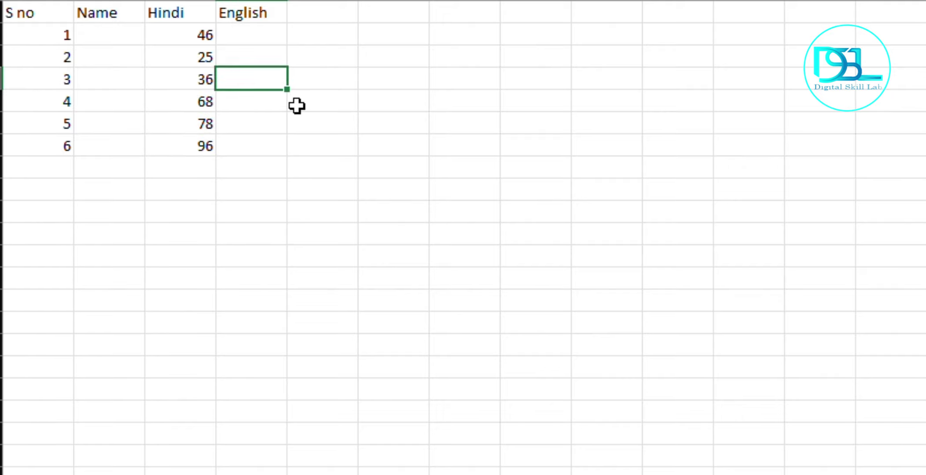
text(36)
key(Return)
text(54)
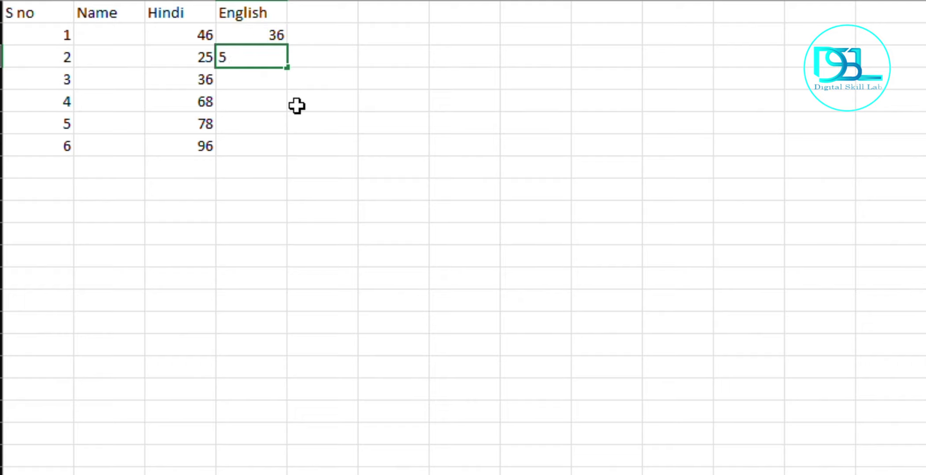
key(Return)
text(28)
key(Return)
text(6)
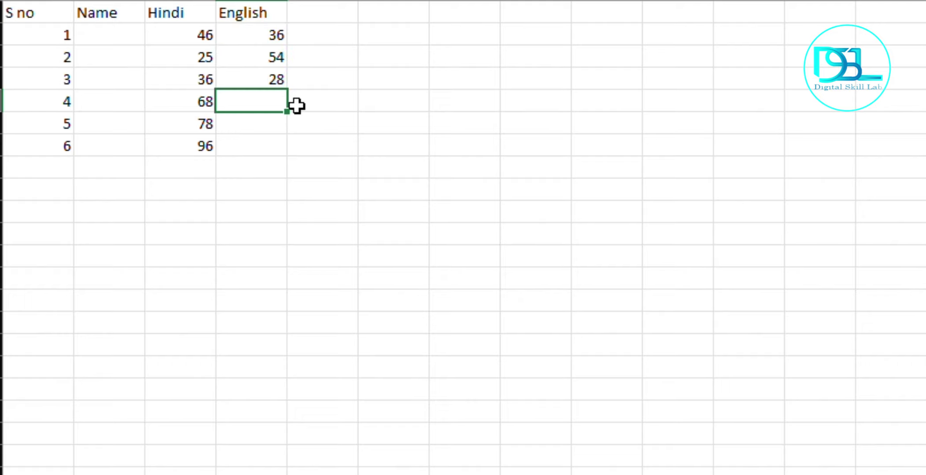
text(9)
key(Return)
text(78)
key(Return)
text(54)
key(Return)
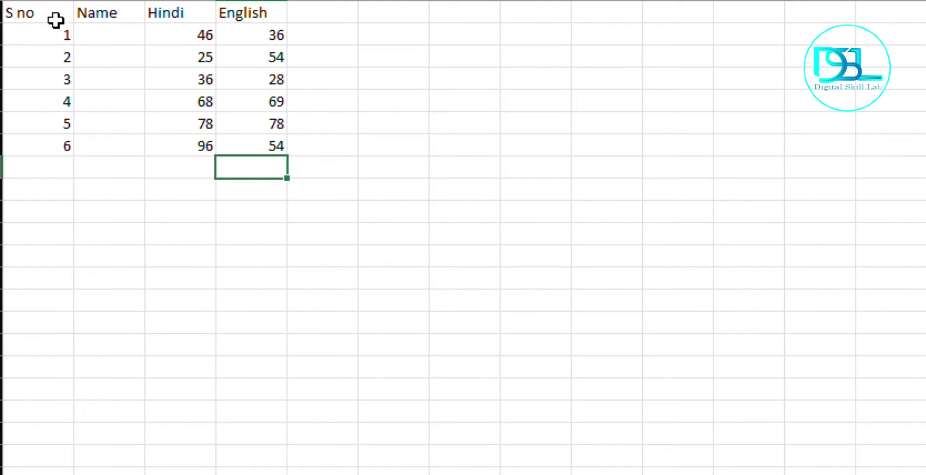
Enter a student's first name for each of the six serial numbers in the Name column.
click(99, 32)
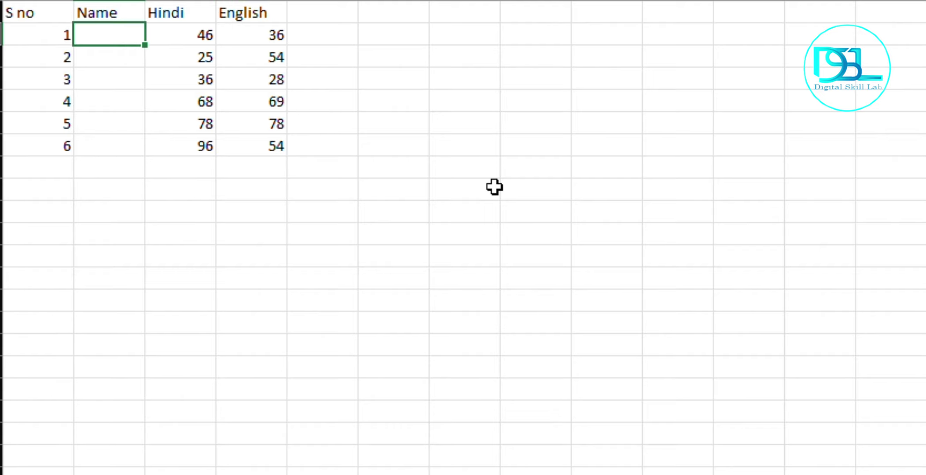
text(Shyam)
key(Return)
text(Ra)
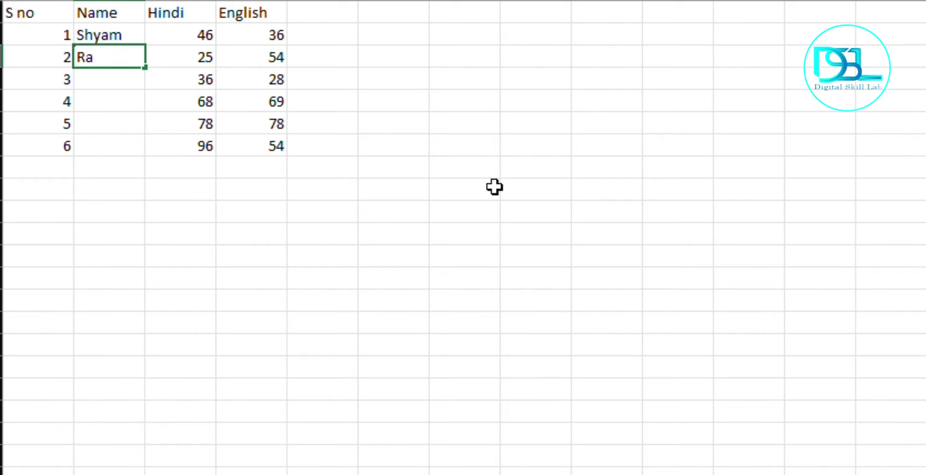
text(m)
key(Return)
text(Al)
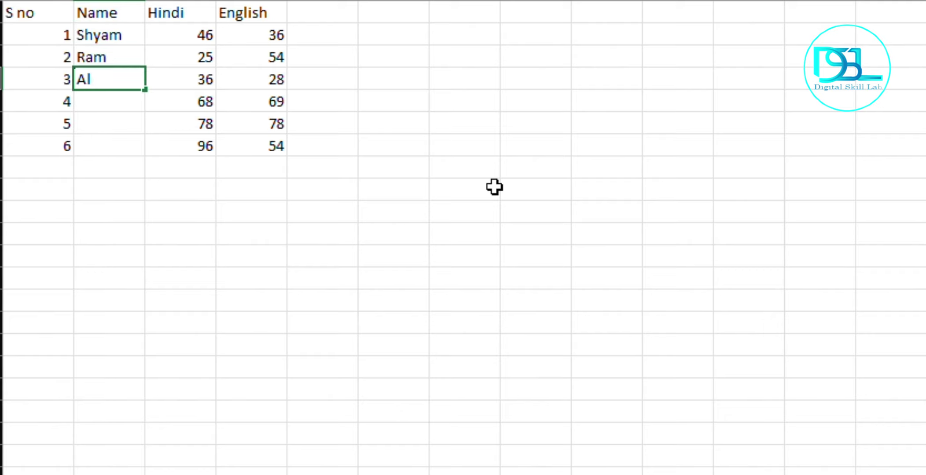
text(i)
key(Return)
text(Re)
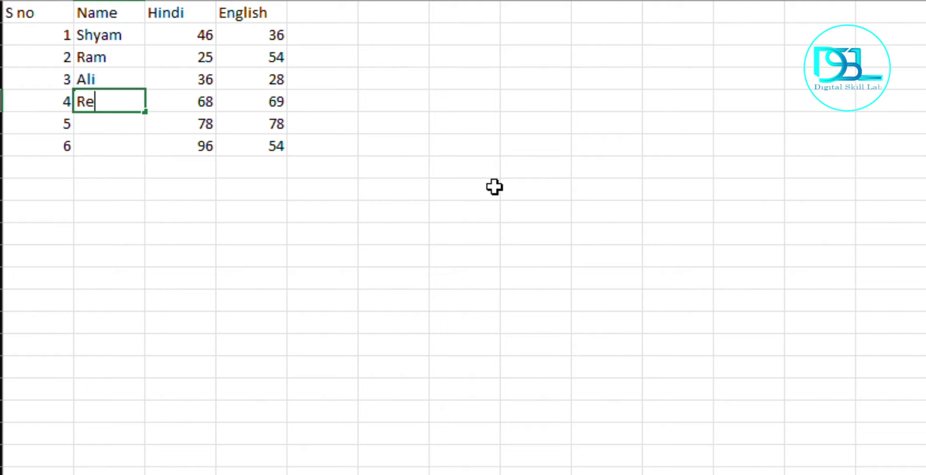
text(hman)
key(Return)
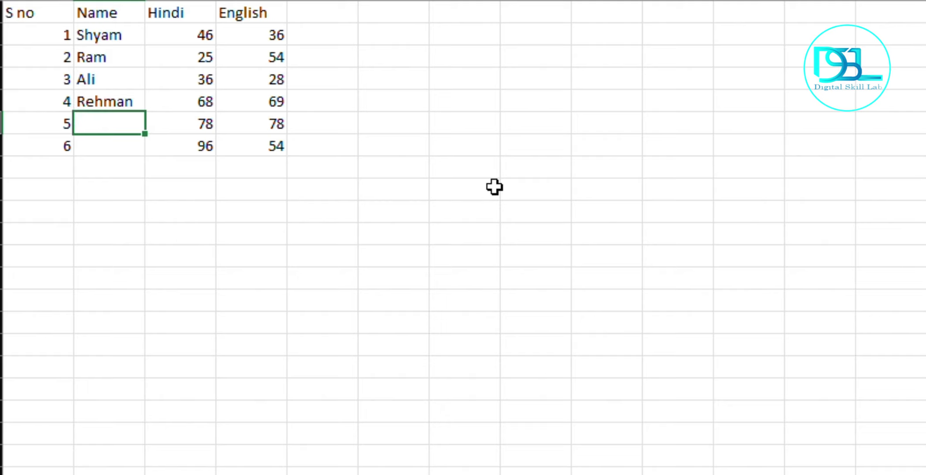
text(Karan)
key(Return)
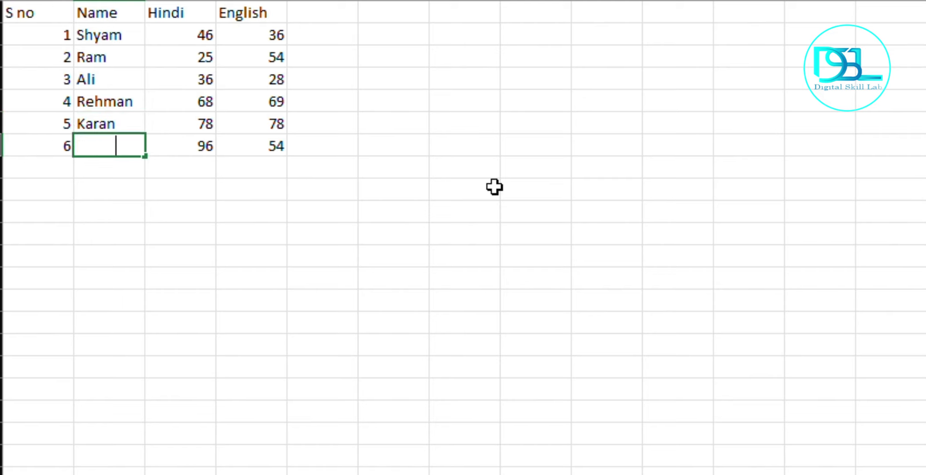
text(Karim)
key(Tab)
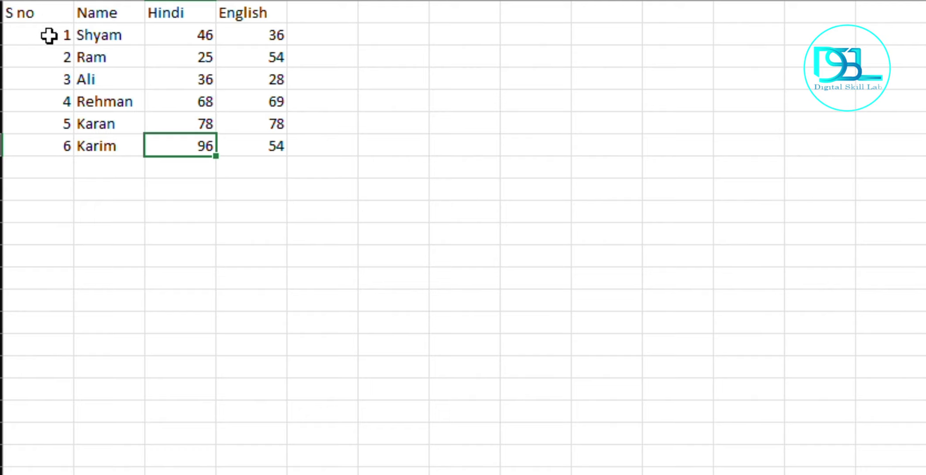
drag(67, 35, 267, 148)
click(316, 129)
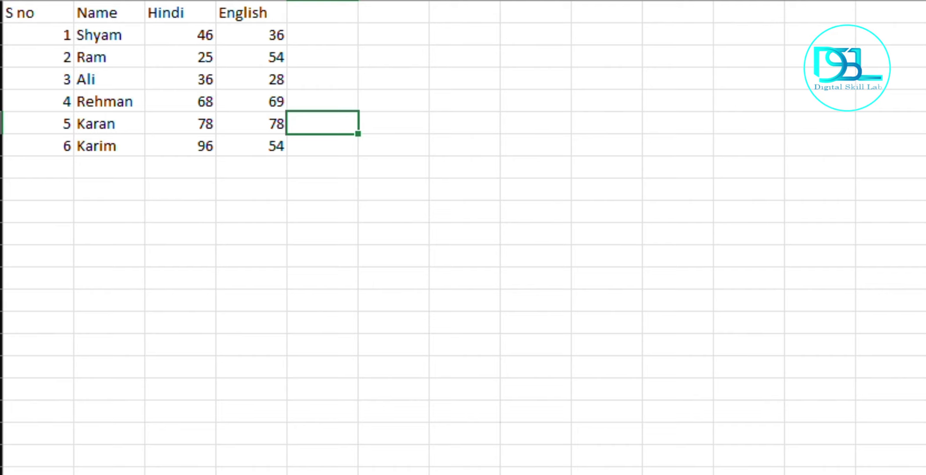
Hide the whole Hindi column (column C).
click(184, 1)
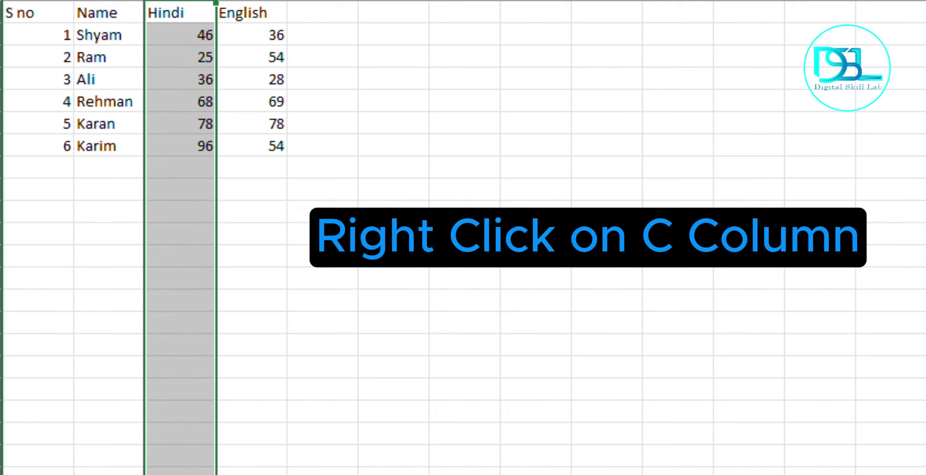
right_click(181, 6)
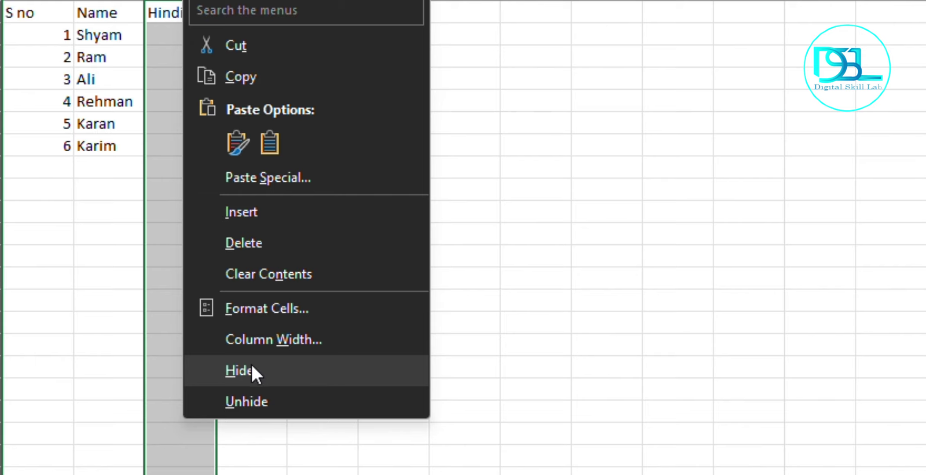
click(241, 370)
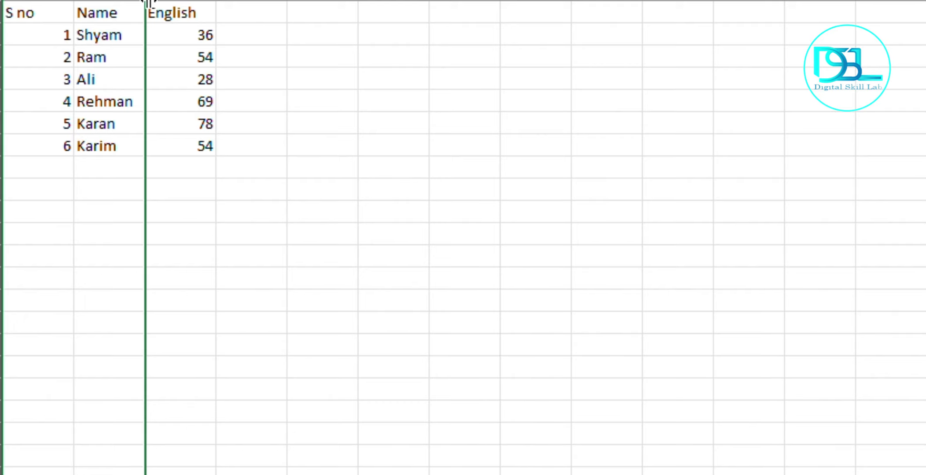
Reveal the hidden Hindi column from its boundary beside Name and widen it to roughly match the neighbouring columns.
click(148, 3)
double_click(149, 3)
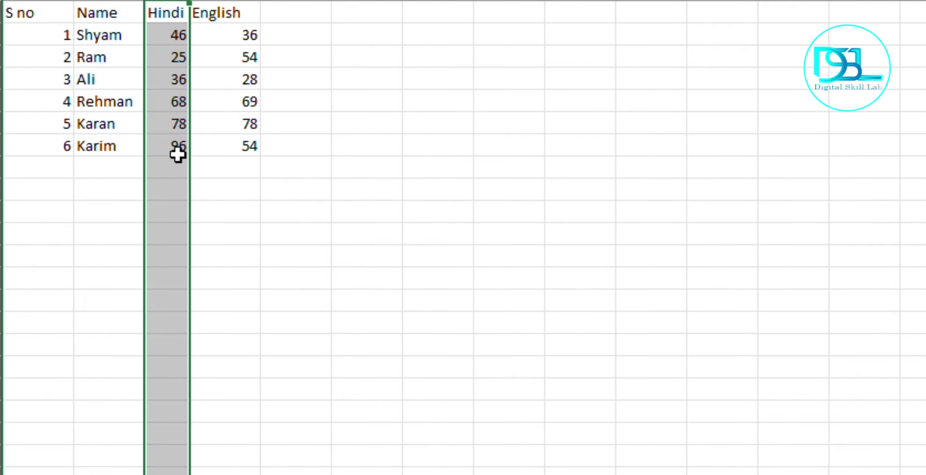
drag(189, 2, 220, 3)
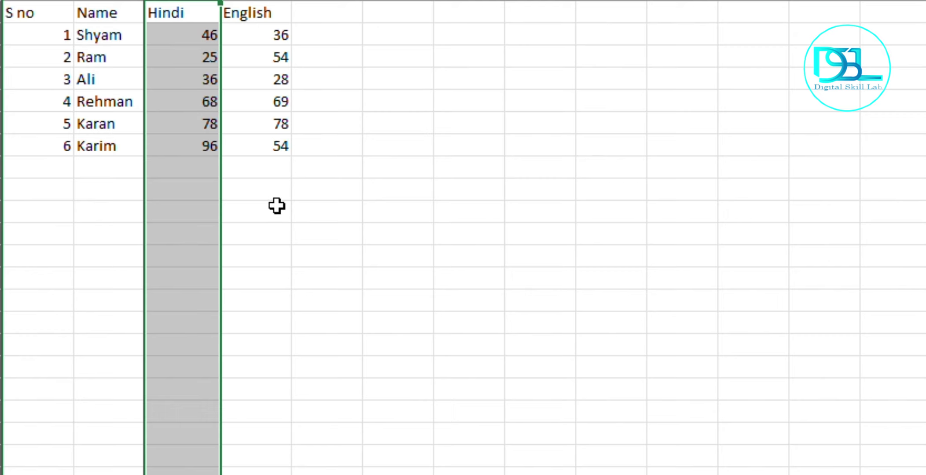
Hide the Hindi column once more and bring it back with the Unhide command.
key(ctrl+minus)
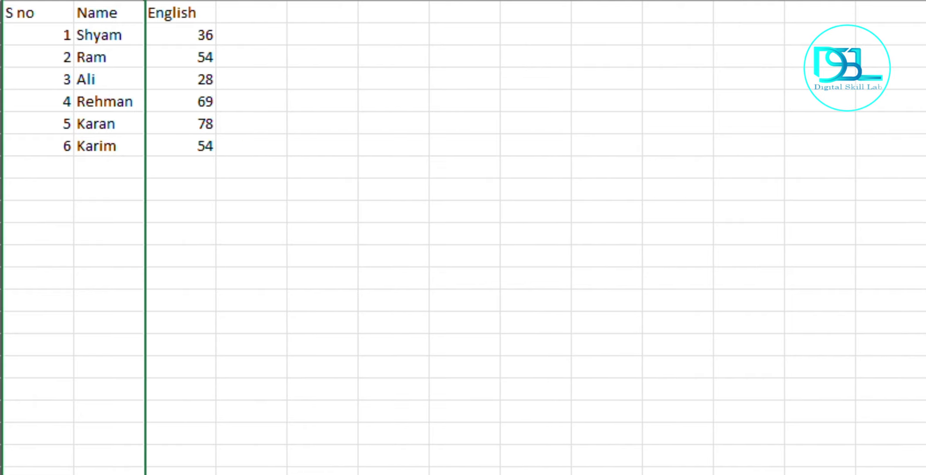
right_click(147, 4)
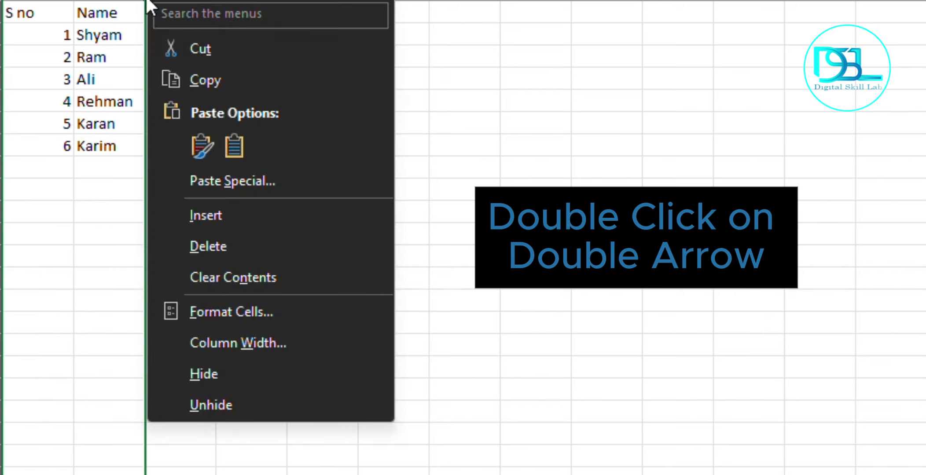
click(223, 401)
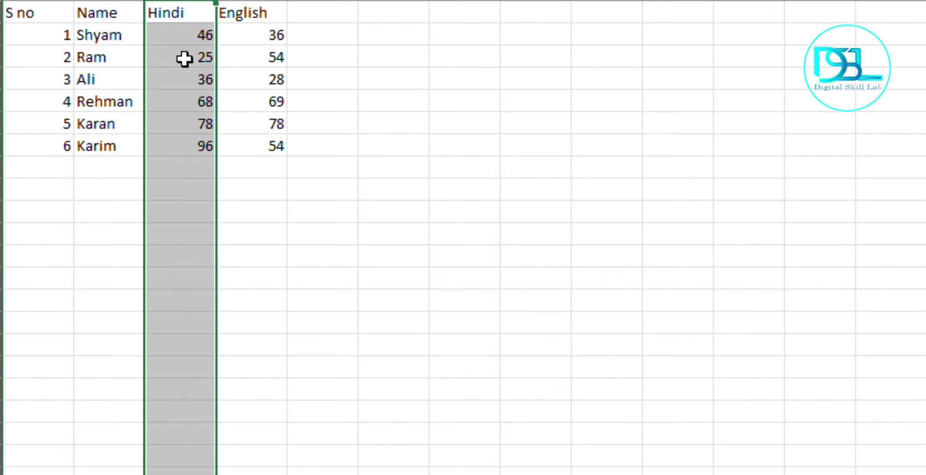
click(183, 13)
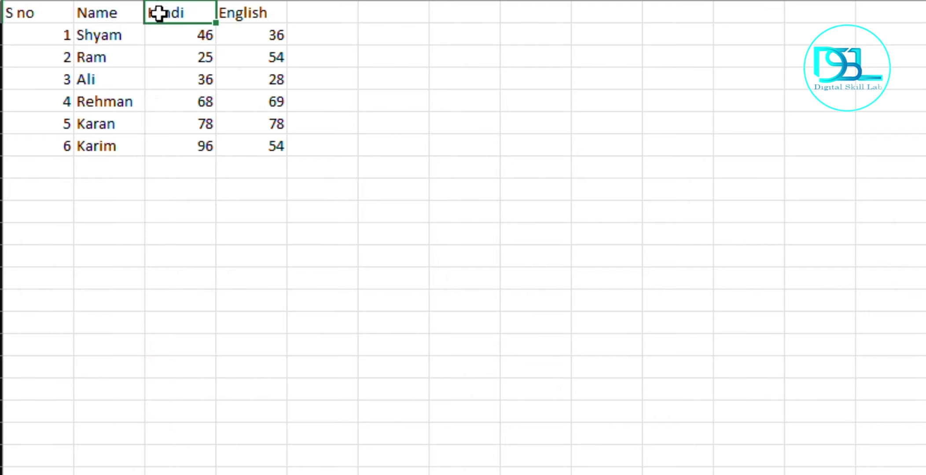
click(163, 36)
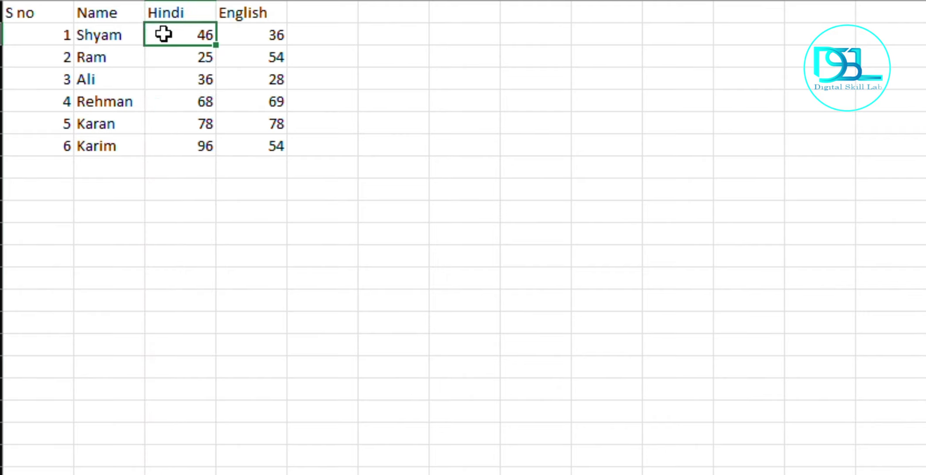
click(181, 146)
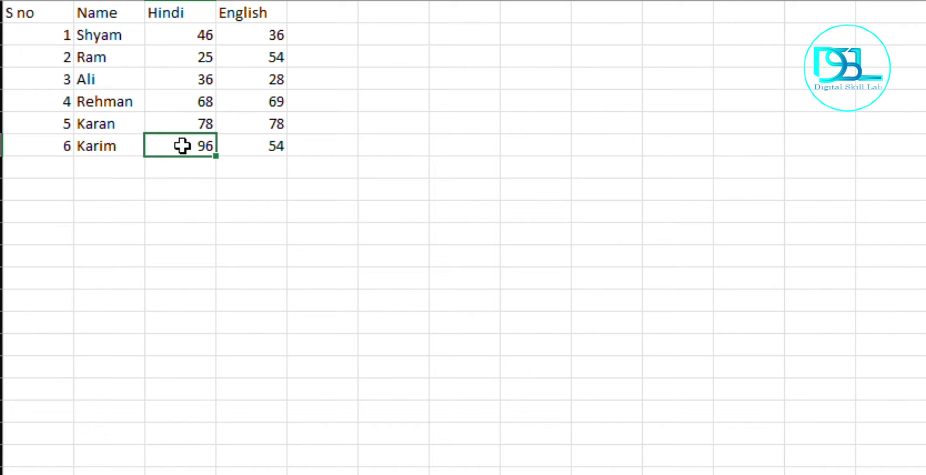
Narrow the Hindi column to just fit its heading and hide the whole column.
click(180, 1)
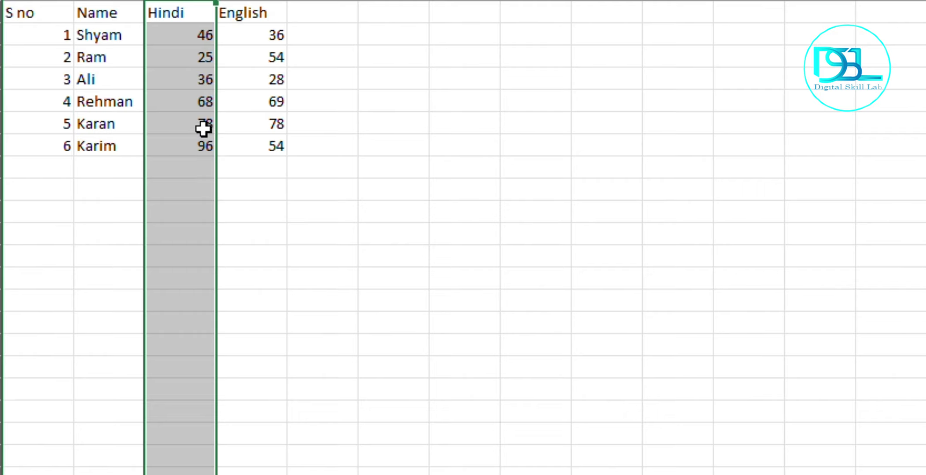
drag(216, 1, 190, 0)
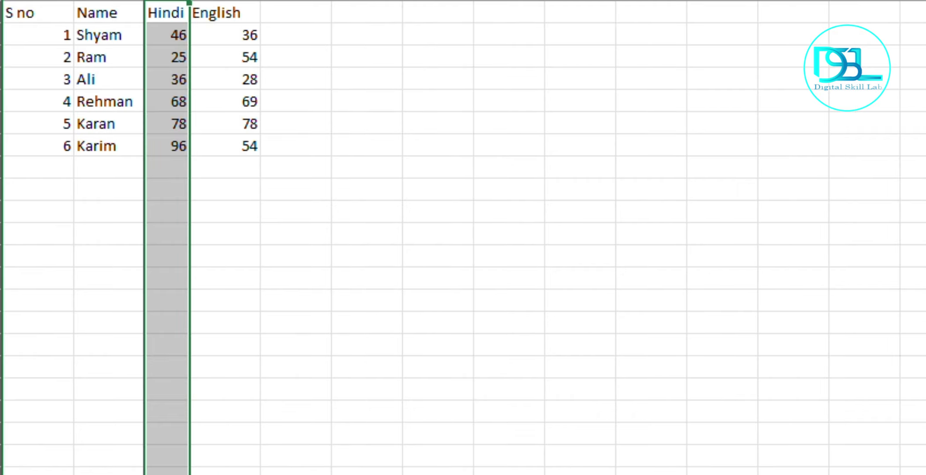
right_click(179, 5)
click(244, 373)
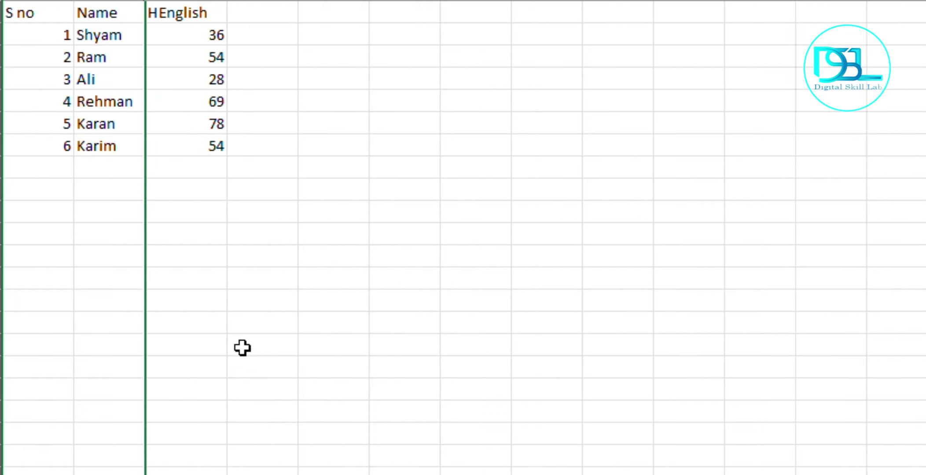
Try to unhide the Hindi column with only the Name column selected.
click(132, 0)
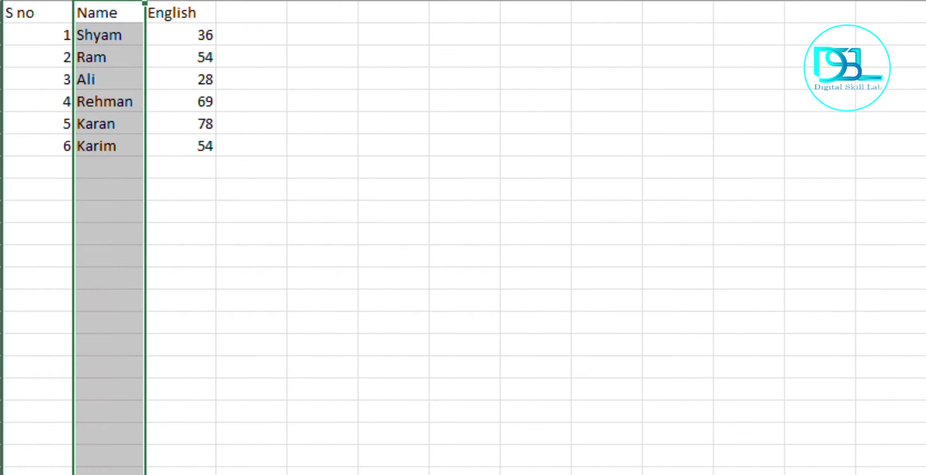
right_click(144, 1)
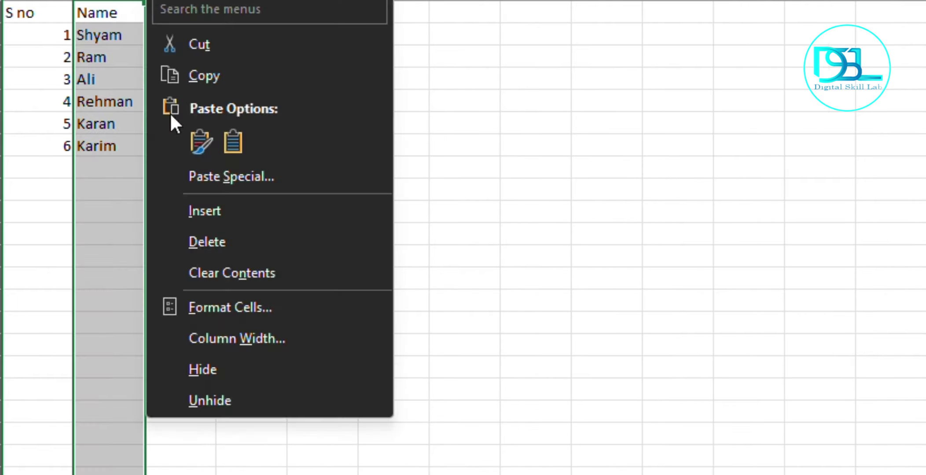
click(225, 401)
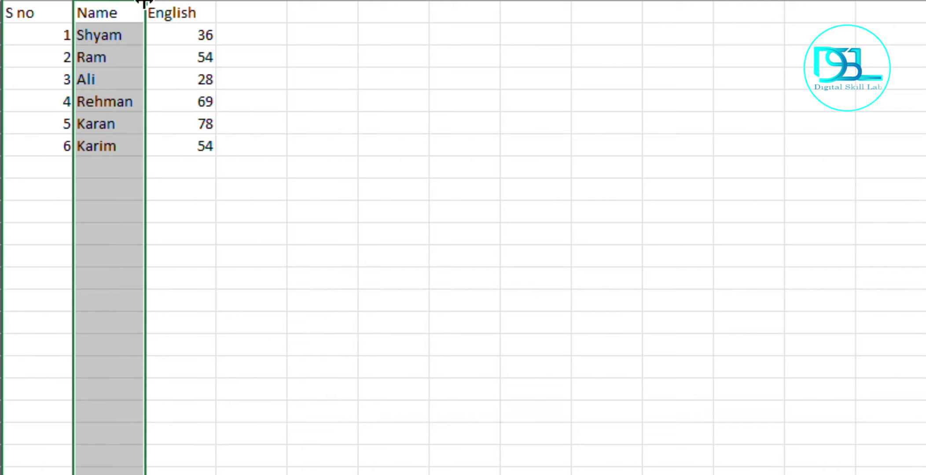
click(327, 138)
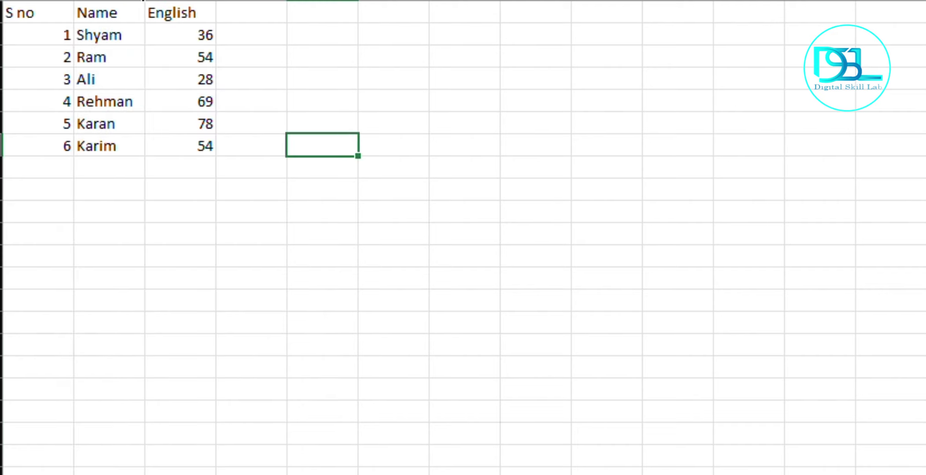
Unhide the Hindi column between Name and English and widen it to roughly match the neighbouring columns.
drag(44, 1, 132, 0)
right_click(144, 0)
click(232, 401)
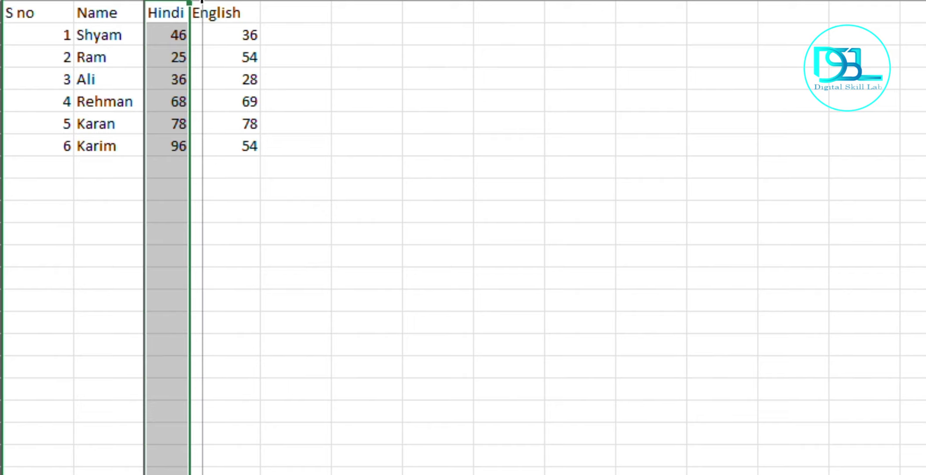
drag(219, 2, 220, 1)
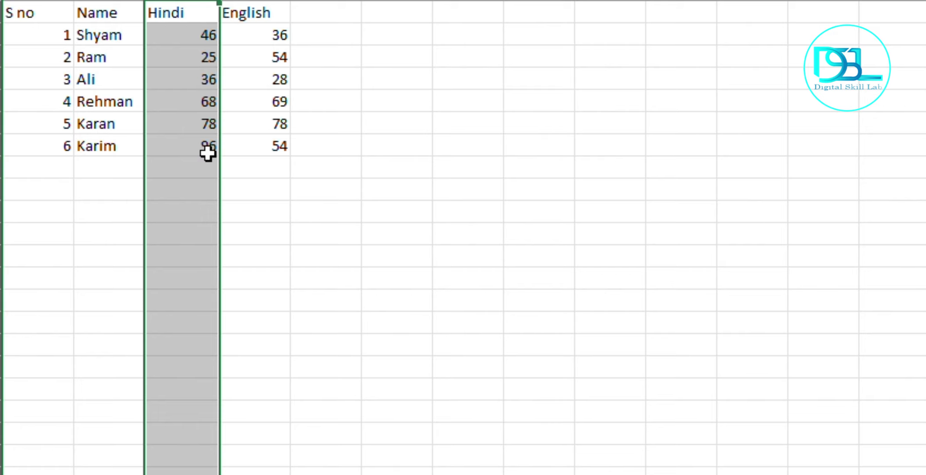
click(304, 213)
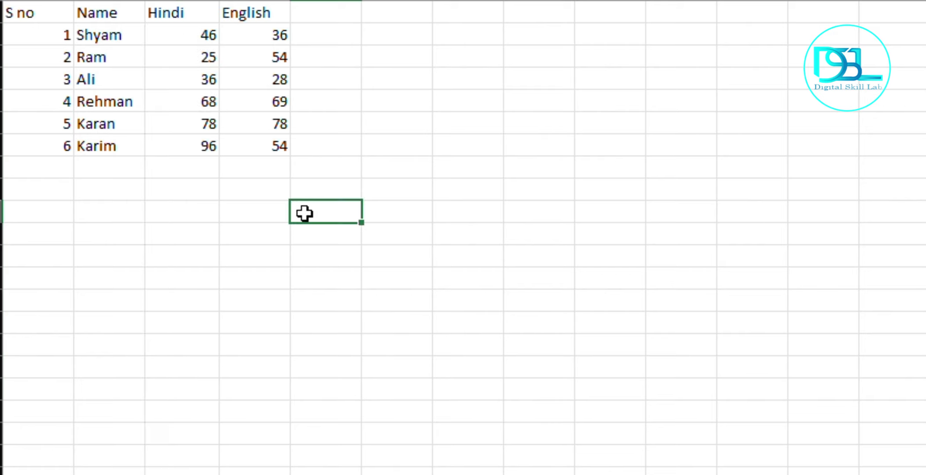